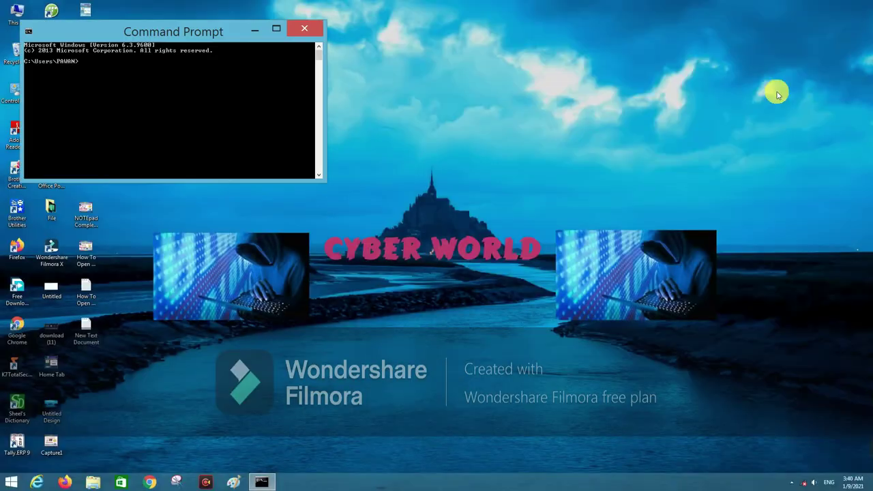
# - Maximize the Command Prompt window and launch Notepad with the command start notepad
pyautogui.moveTo(186, 34); pyautogui.dragTo(366, 84)
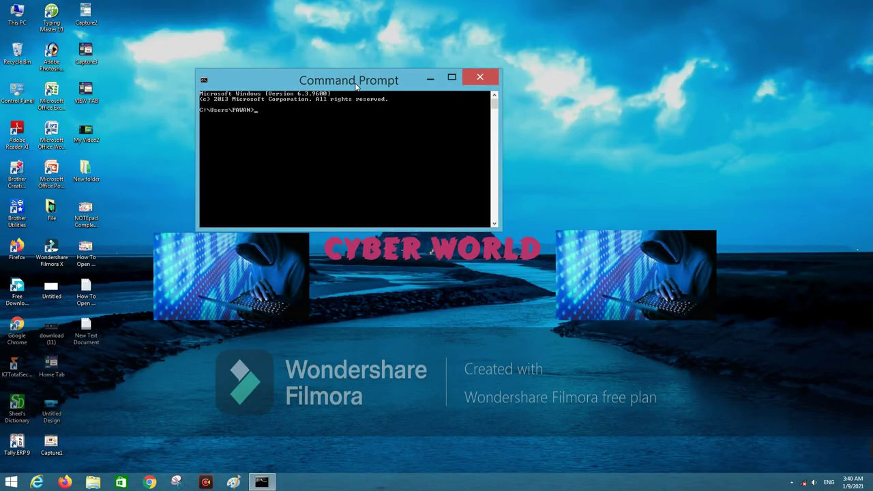
pyautogui.click(449, 78)
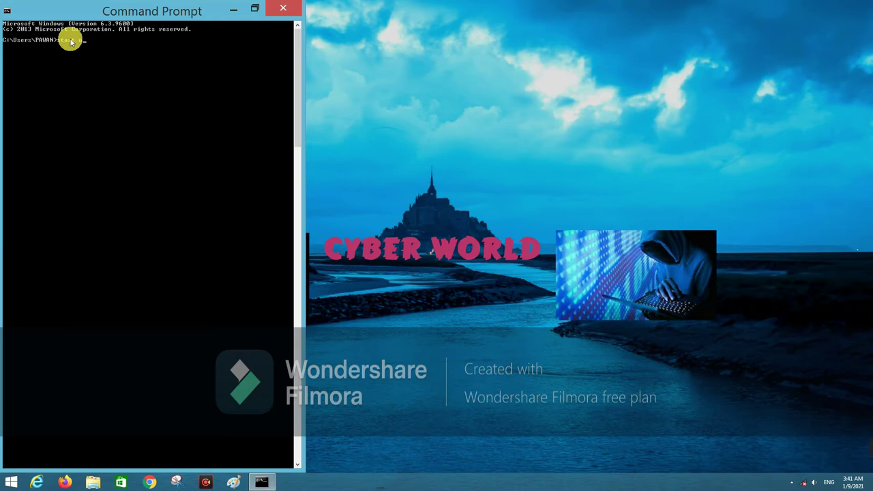
pyautogui.write('epad')
pyautogui.press('Return')
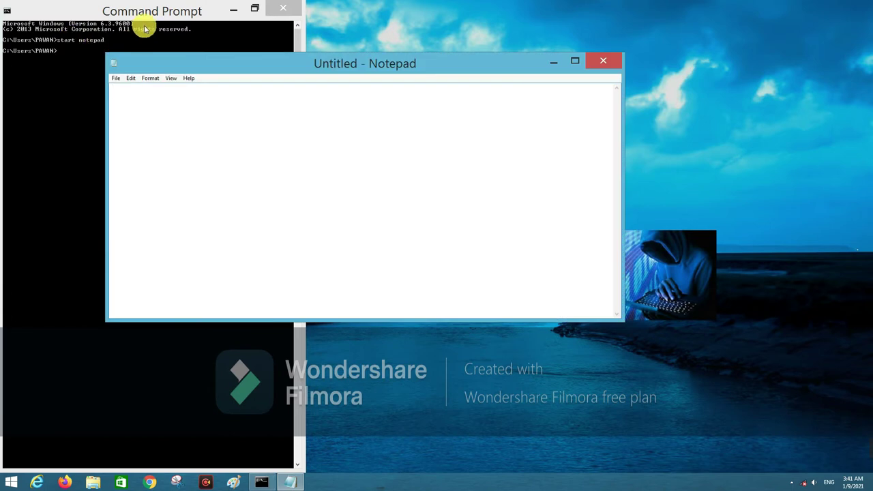
# - Reposition the Notepad window, then close both Notepad and the Command Prompt
pyautogui.moveTo(263, 65); pyautogui.dragTo(572, 89)
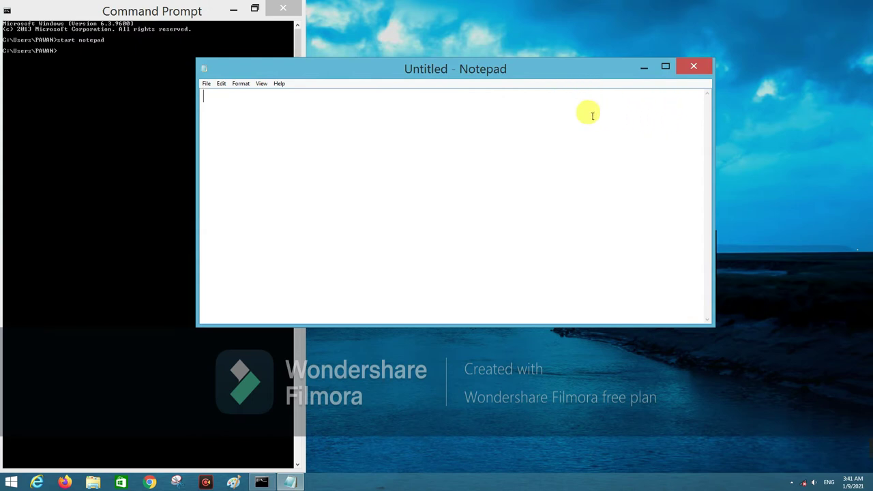
pyautogui.moveTo(460, 70); pyautogui.dragTo(452, 74)
pyautogui.click(687, 70)
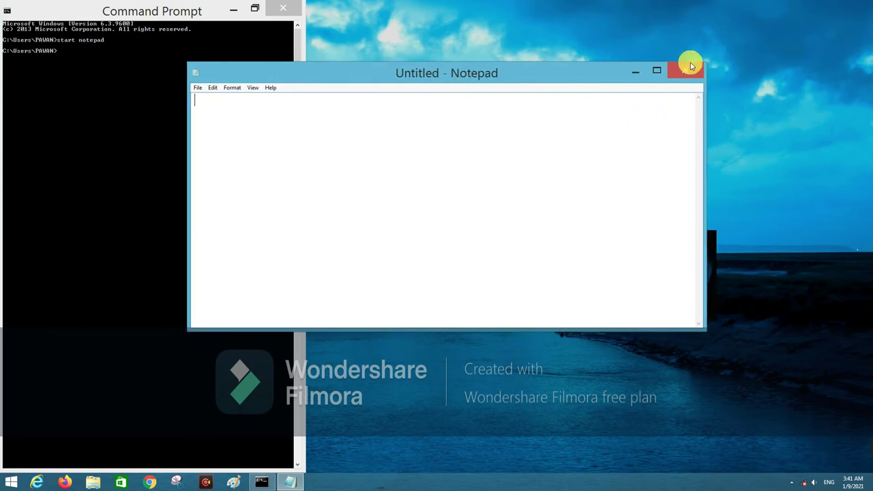
pyautogui.moveTo(161, 10); pyautogui.dragTo(244, 16)
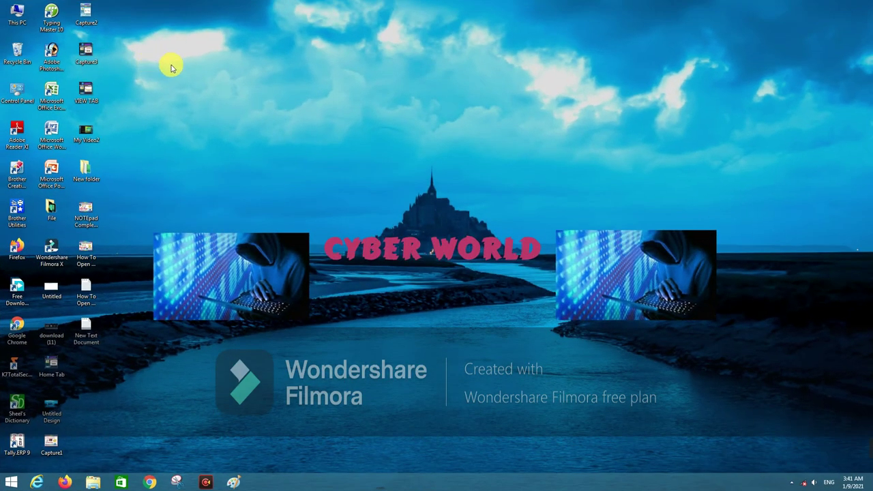
pyautogui.rightClick(228, 89)
pyautogui.click(257, 115)
pyautogui.click(362, 162)
# - Launch Notepad through the Windows Run dialog by replacing the existing entry with notepad
pyautogui.press('super+r')
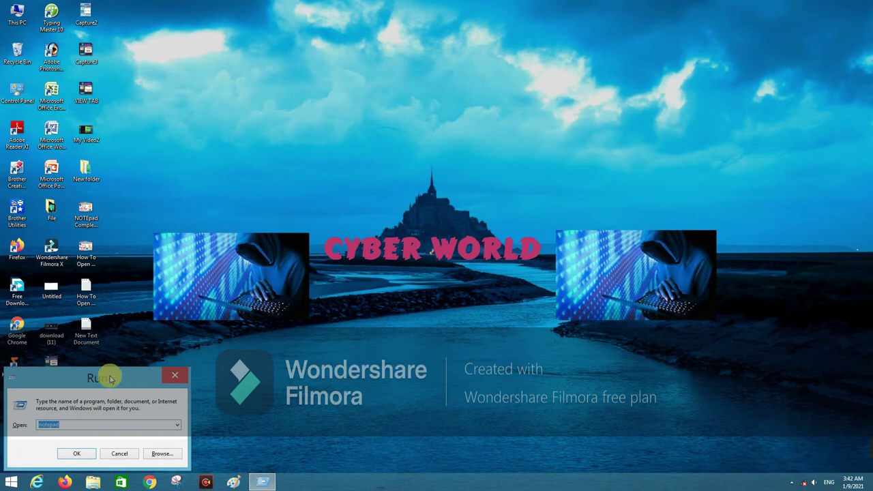
pyautogui.moveTo(116, 374); pyautogui.dragTo(287, 106)
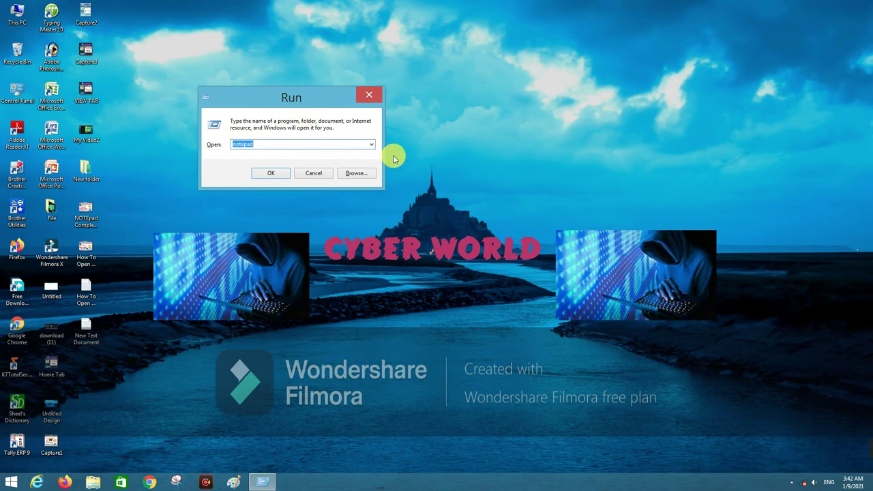
pyautogui.click(283, 149)
pyautogui.press('BackSpace')
pyautogui.press('BackSpace')
pyautogui.press('BackSpace')
pyautogui.press('BackSpace')
pyautogui.press('BackSpace')
pyautogui.press('BackSpace')
pyautogui.press('BackSpace')
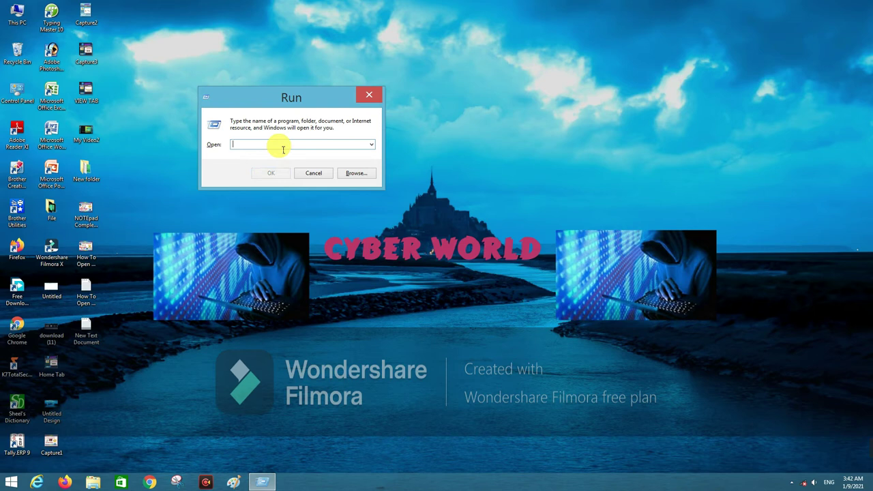
pyautogui.write('notepad')
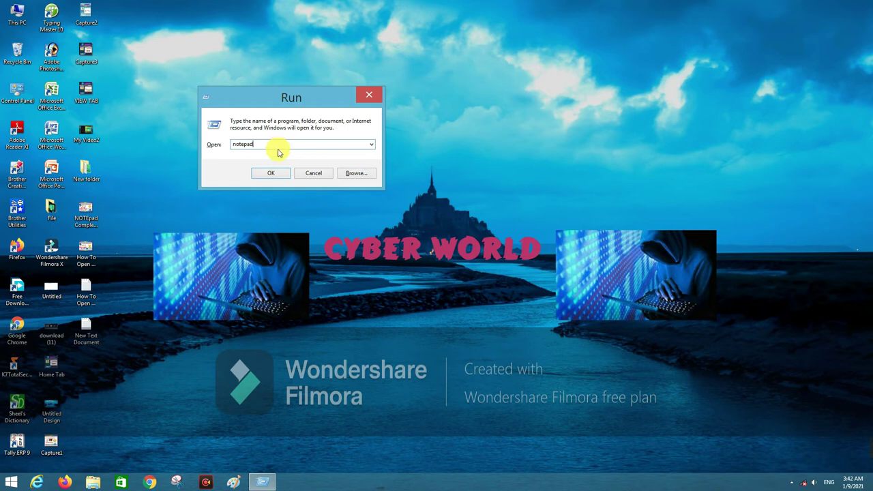
pyautogui.click(270, 173)
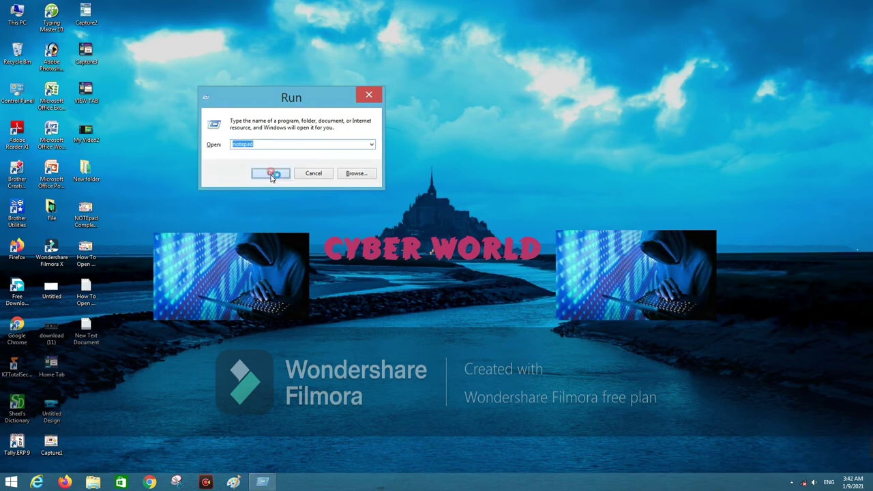
# - Move and enlarge the untitled Notepad window, then close it
pyautogui.moveTo(403, 77); pyautogui.dragTo(292, 51)
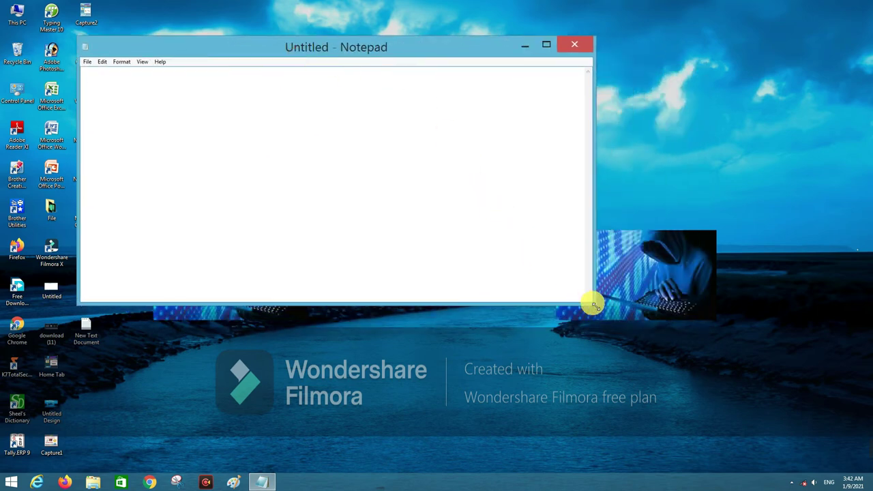
pyautogui.moveTo(593, 303); pyautogui.dragTo(678, 372)
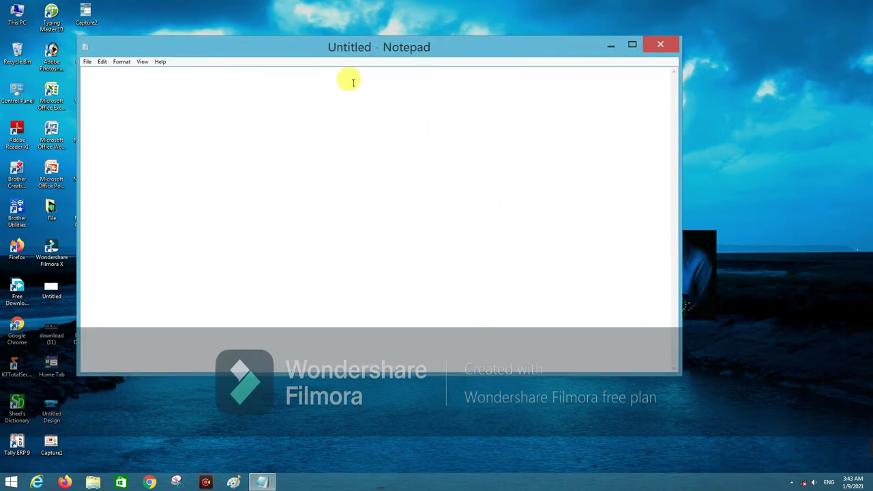
pyautogui.moveTo(345, 53); pyautogui.dragTo(313, 46)
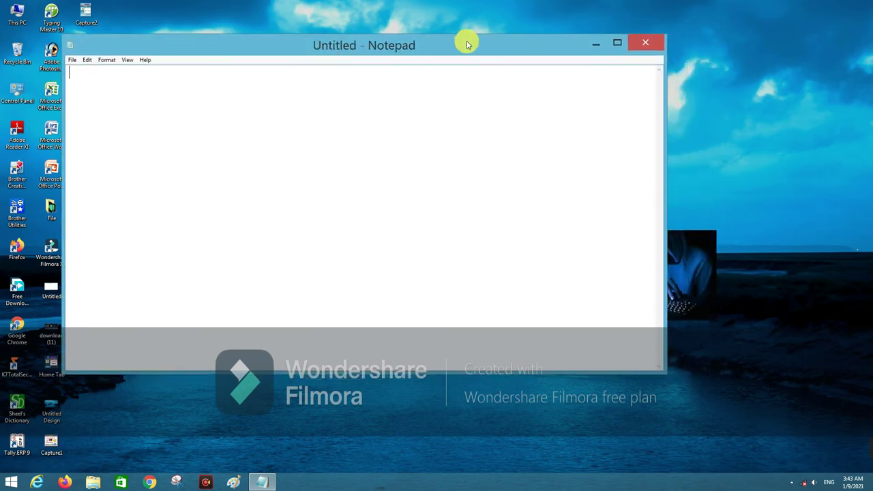
pyautogui.click(645, 42)
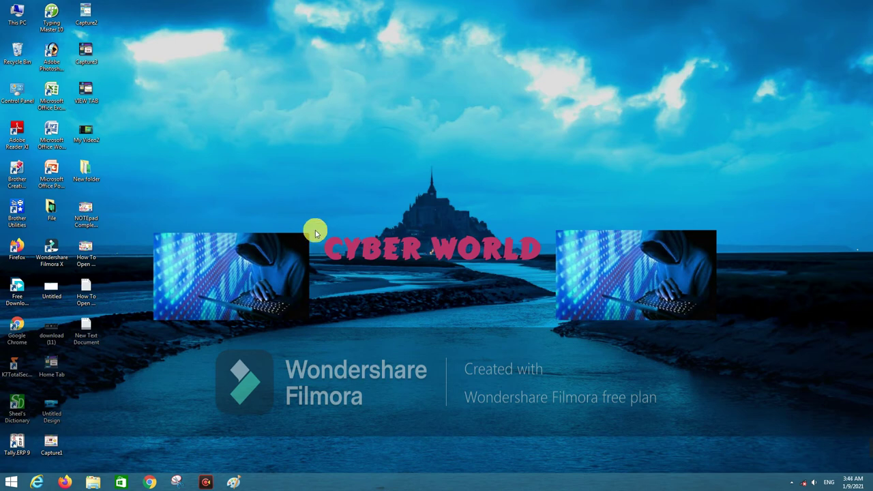
# - Search for notepad from the Start screen and open the file location of the Notepad app
pyautogui.click(6, 482)
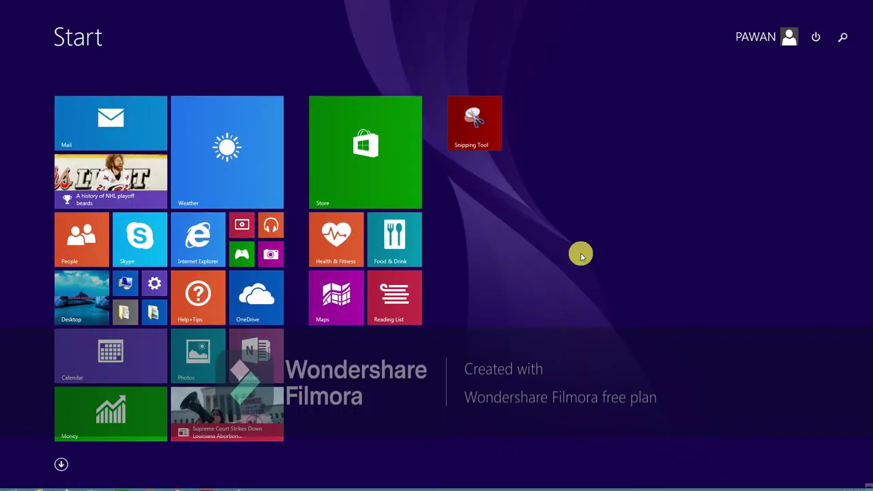
pyautogui.click(843, 36)
pyautogui.write('note')
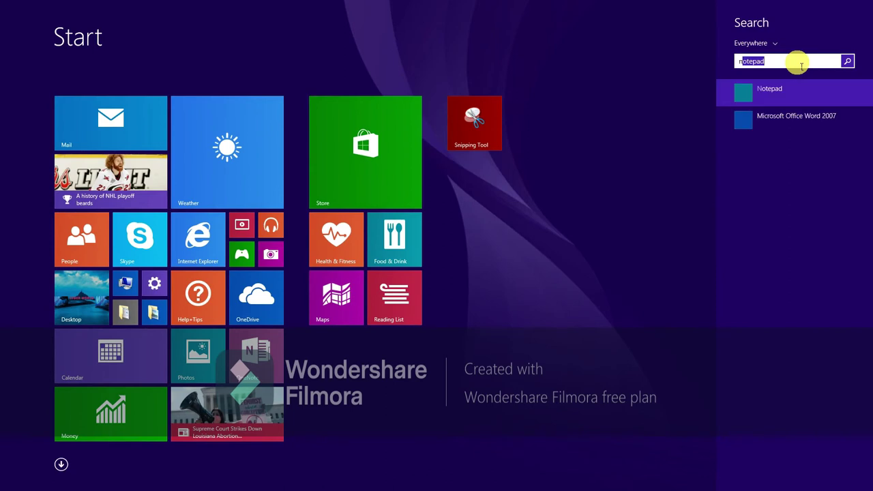
pyautogui.write('pad')
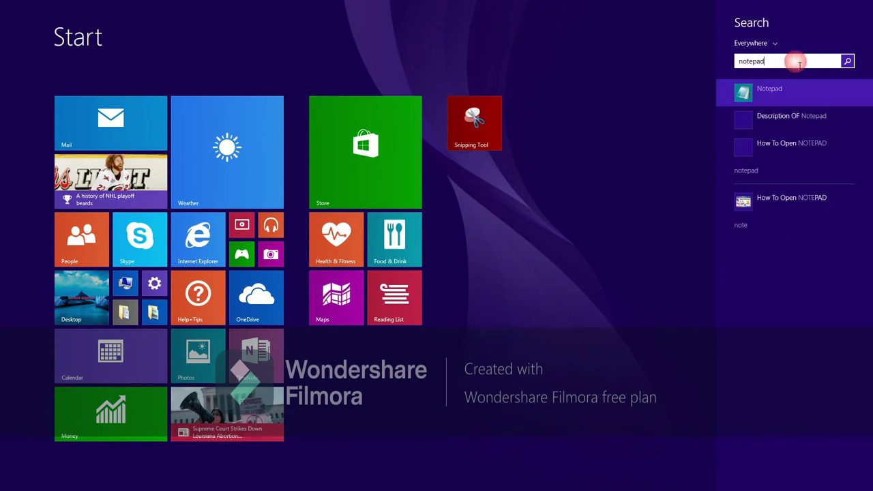
pyautogui.rightClick(771, 92)
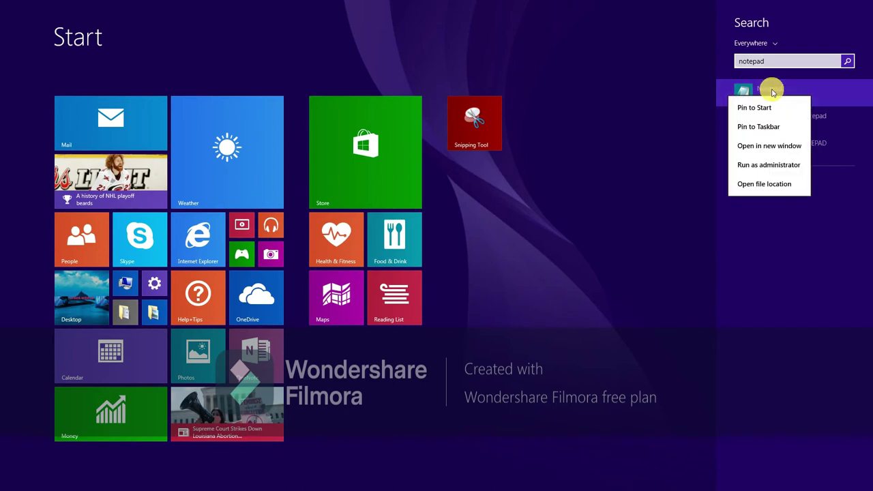
pyautogui.click(784, 186)
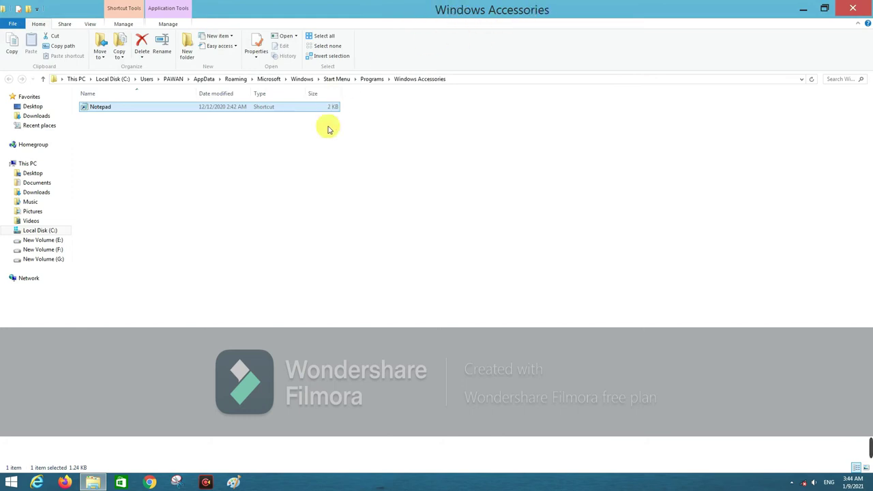
# - Open the properties of the Notepad shortcut in Windows Accessories and check its General and Shortcut settings
pyautogui.click(270, 196)
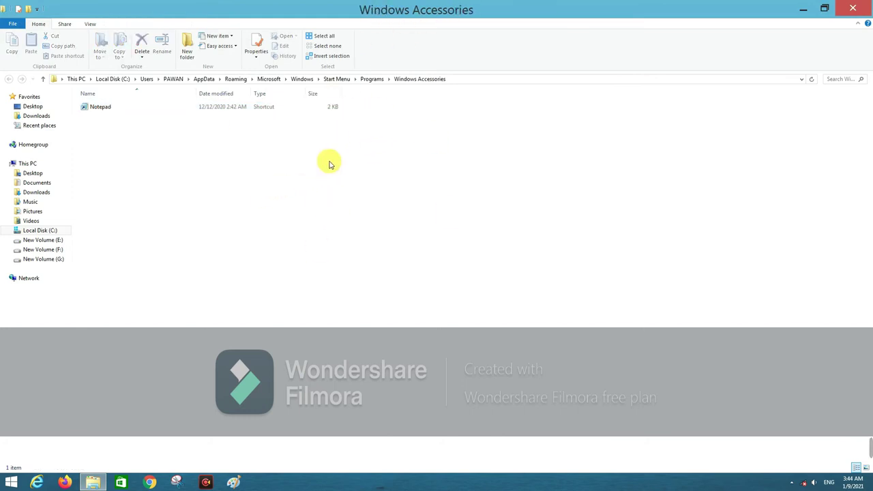
pyautogui.click(196, 111)
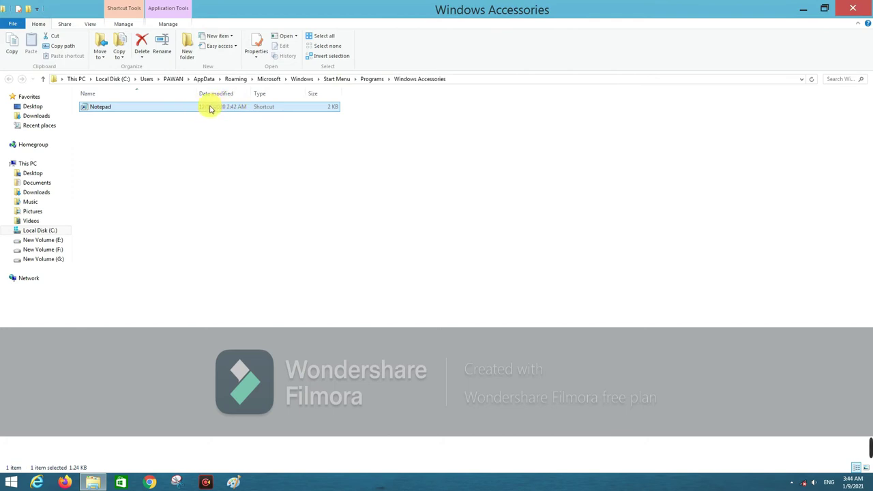
pyautogui.rightClick(209, 109)
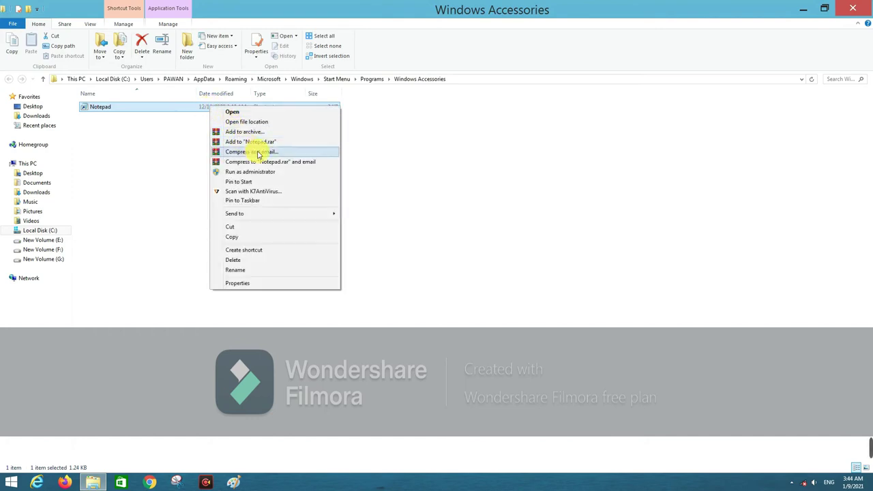
pyautogui.click(242, 283)
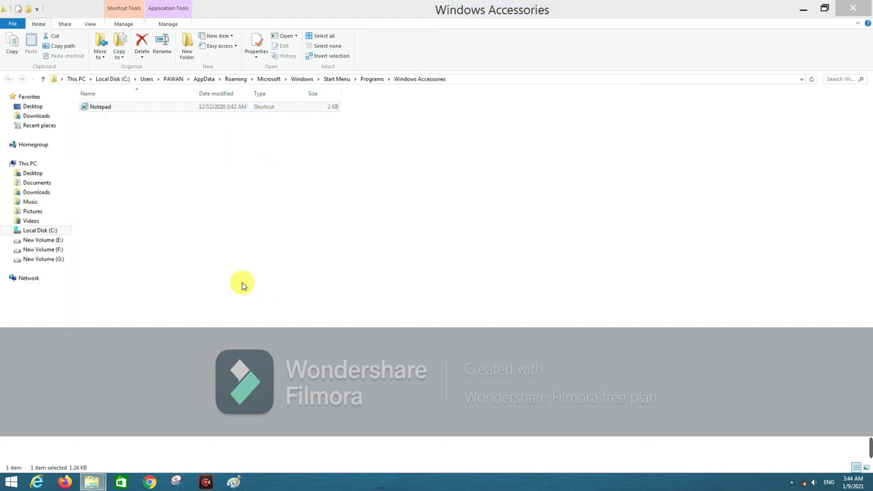
pyautogui.click(292, 121)
pyautogui.moveTo(292, 121); pyautogui.dragTo(206, 100)
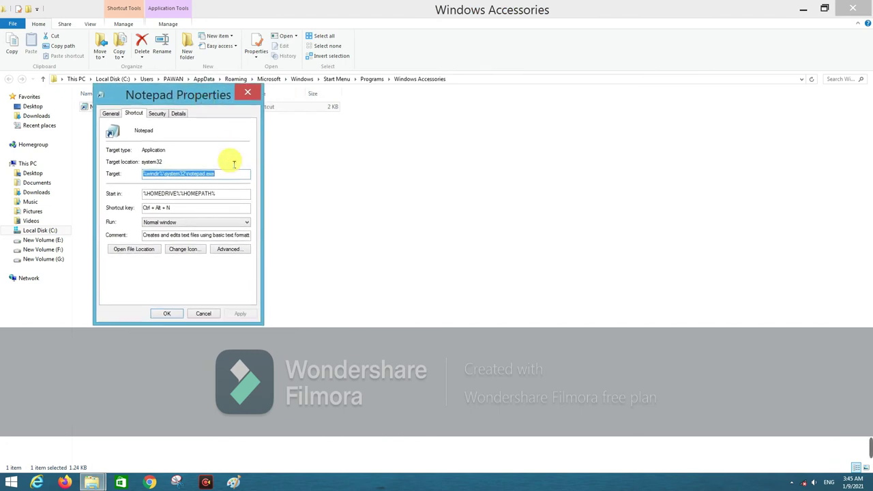
pyautogui.click(116, 114)
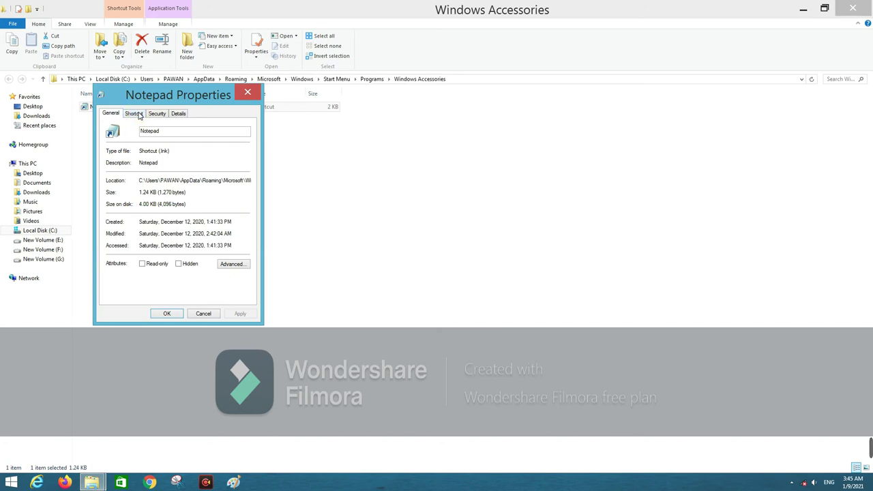
pyautogui.click(137, 113)
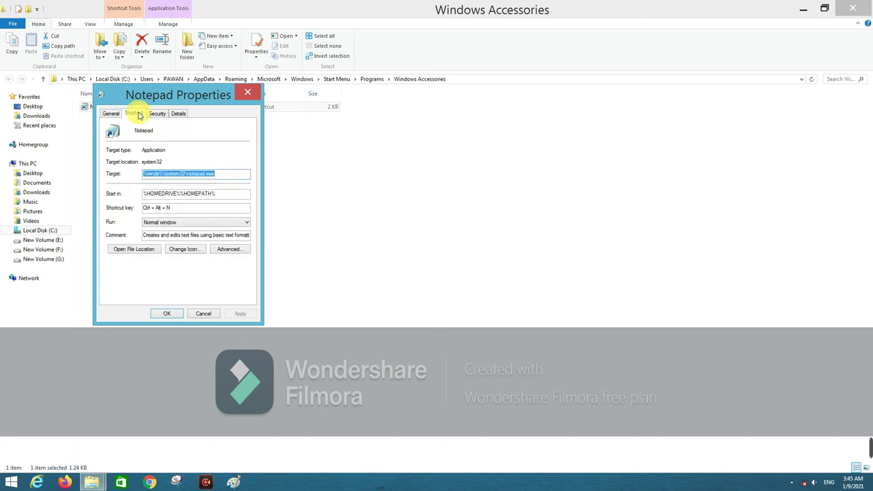
# - Clear the Notepad shortcut's key assignment, set it to Ctrl + Alt + N and save the properties
pyautogui.click(173, 208)
pyautogui.press('BackSpace')
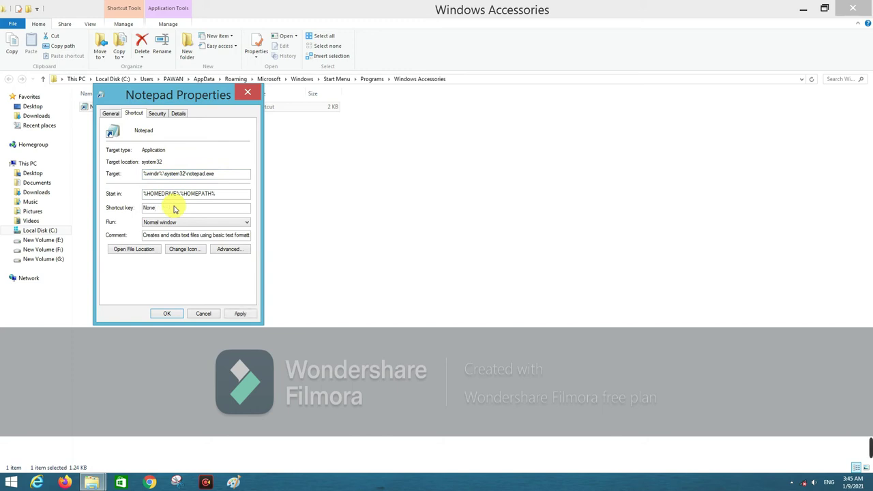
pyautogui.moveTo(180, 92); pyautogui.dragTo(207, 79)
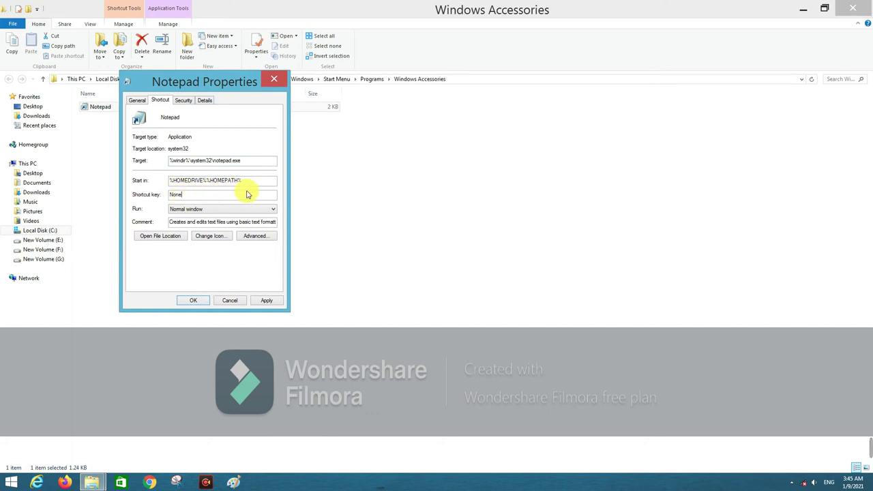
pyautogui.moveTo(208, 82)
pyautogui.mouseDown()
pyautogui.moveTo(249, 53)
pyautogui.moveTo(197, 73)
pyautogui.mouseUp()
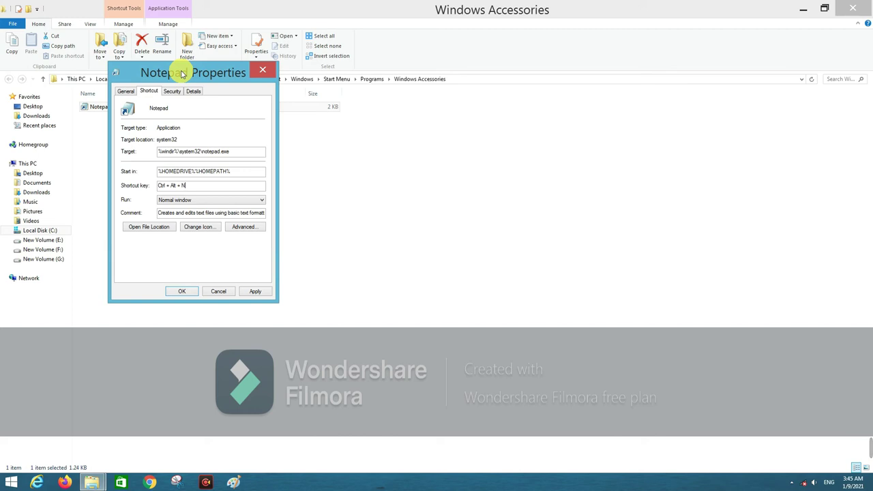
pyautogui.moveTo(183, 74)
pyautogui.mouseDown()
pyautogui.moveTo(227, 79)
pyautogui.moveTo(193, 68)
pyautogui.mouseUp()
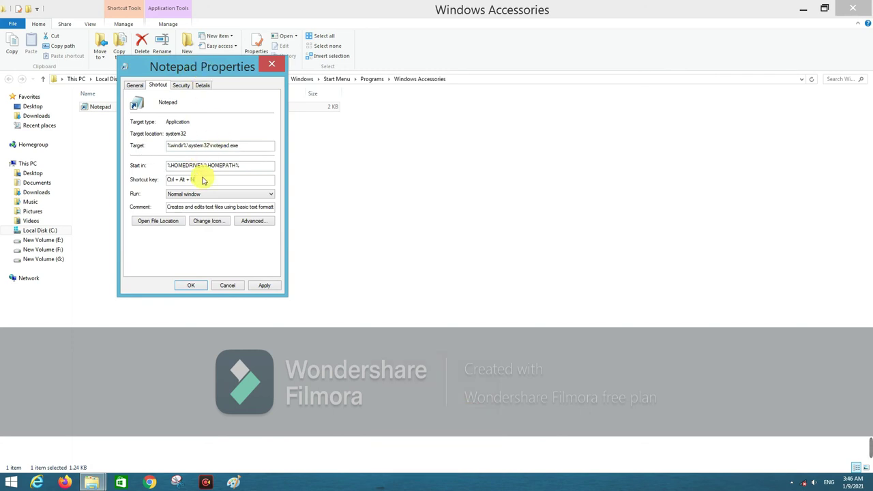
pyautogui.hotkey('ctrl', 'alt', 'n')
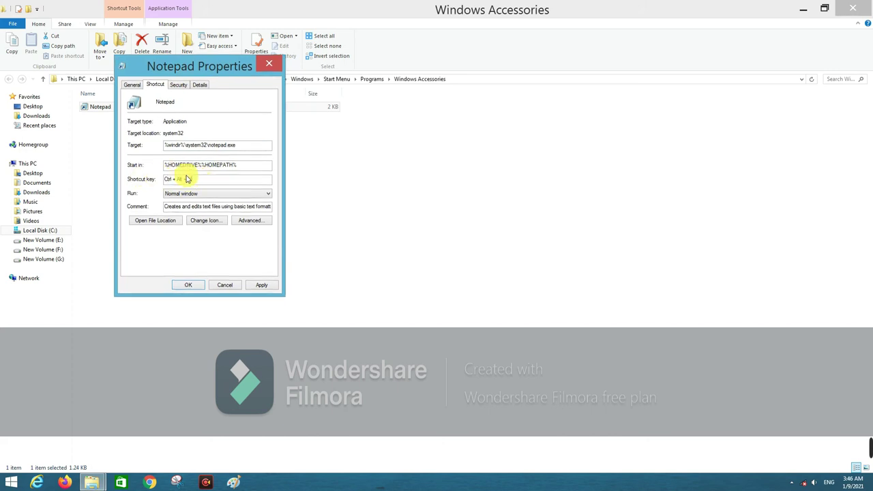
pyautogui.hotkey('ctrl', 'alt', 'n')
pyautogui.moveTo(199, 69); pyautogui.dragTo(225, 71)
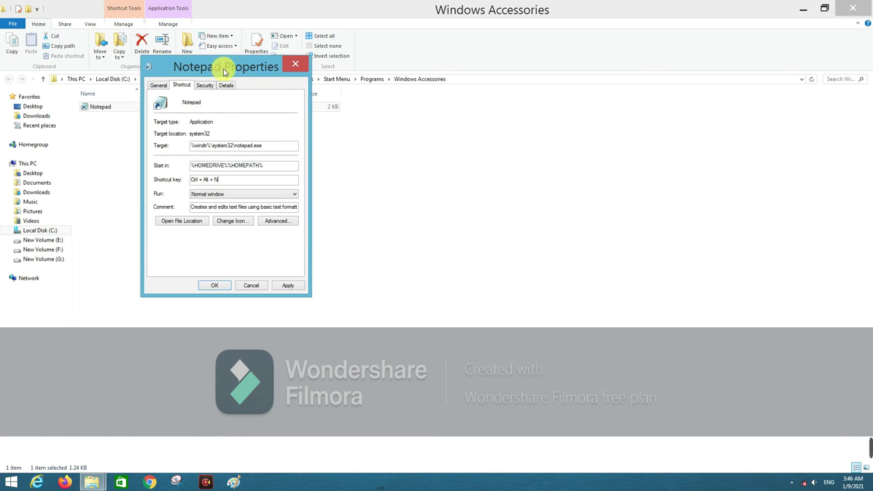
pyautogui.click(288, 285)
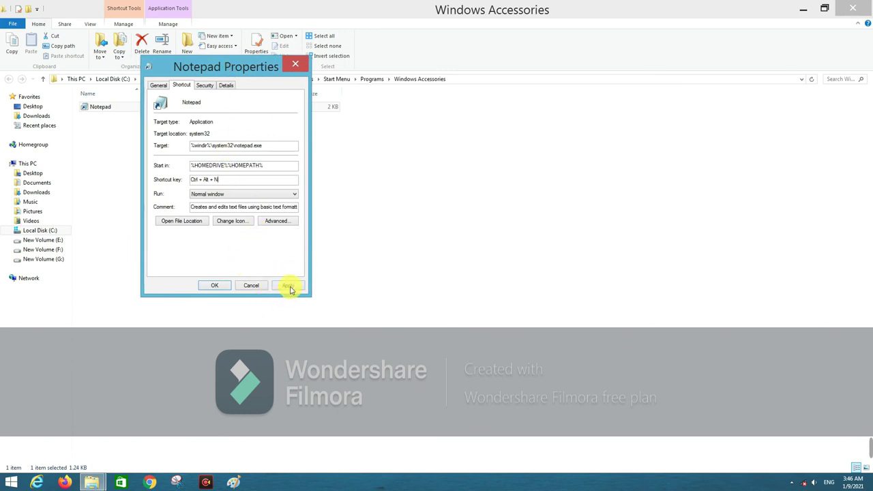
pyautogui.click(210, 288)
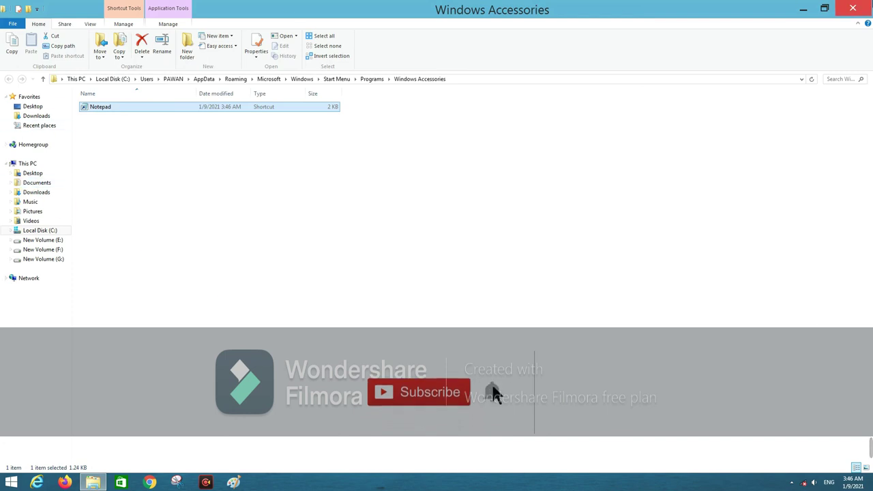
# - Close the Windows Accessories folder and launch Notepad from the desktop with its custom Ctrl + Alt + N key assignment
pyautogui.click(856, 7)
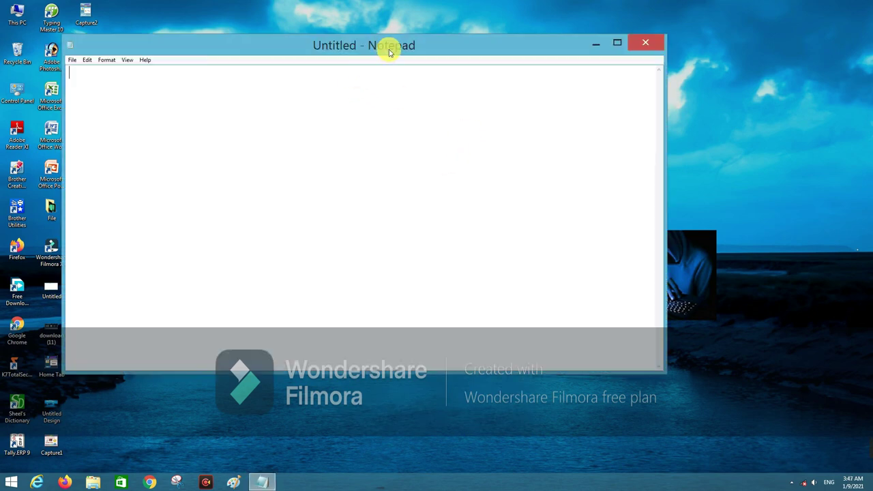
# - Enlarge the untitled Notepad window and reposition it on the desktop, then close it
pyautogui.moveTo(389, 51)
pyautogui.mouseDown()
pyautogui.moveTo(375, 53)
pyautogui.moveTo(405, 53)
pyautogui.mouseUp()
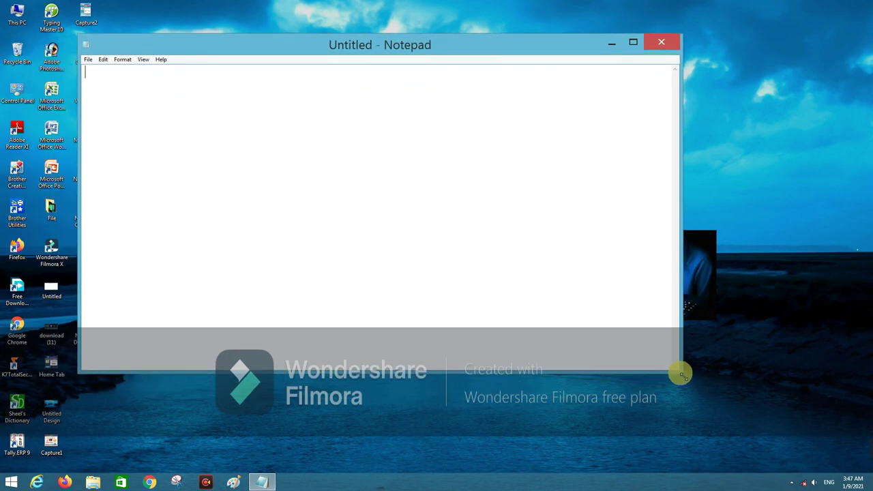
pyautogui.moveTo(680, 373); pyautogui.dragTo(800, 440)
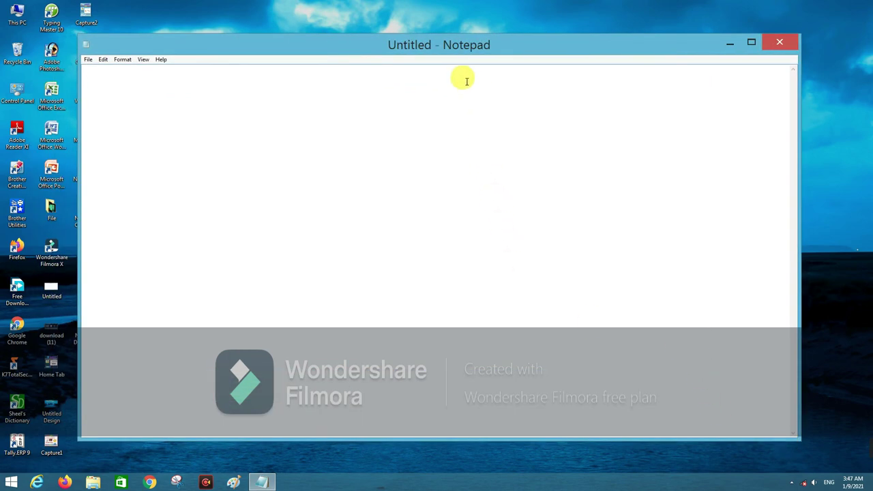
pyautogui.moveTo(415, 40); pyautogui.dragTo(366, 25)
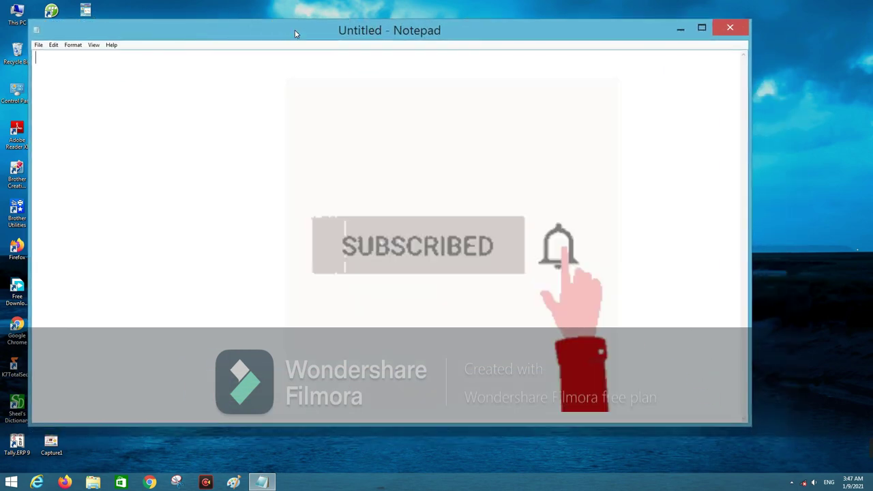
pyautogui.moveTo(295, 32); pyautogui.dragTo(370, 33)
pyautogui.click(409, 33)
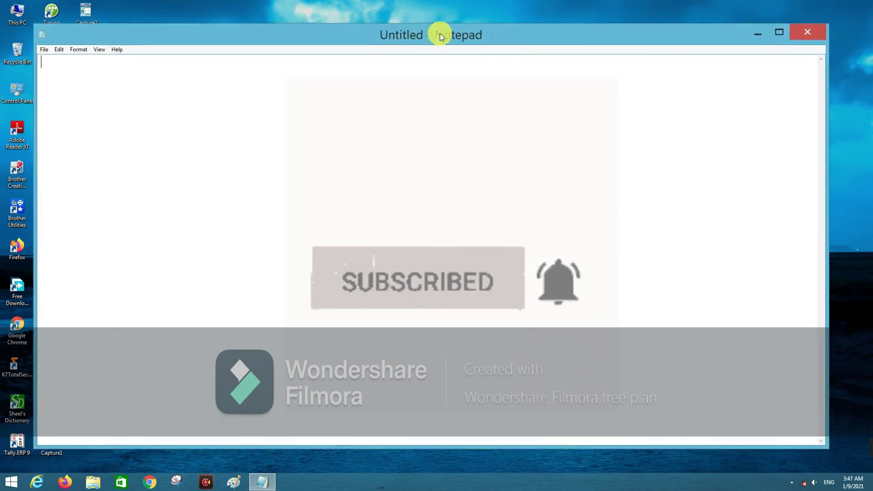
pyautogui.click(808, 32)
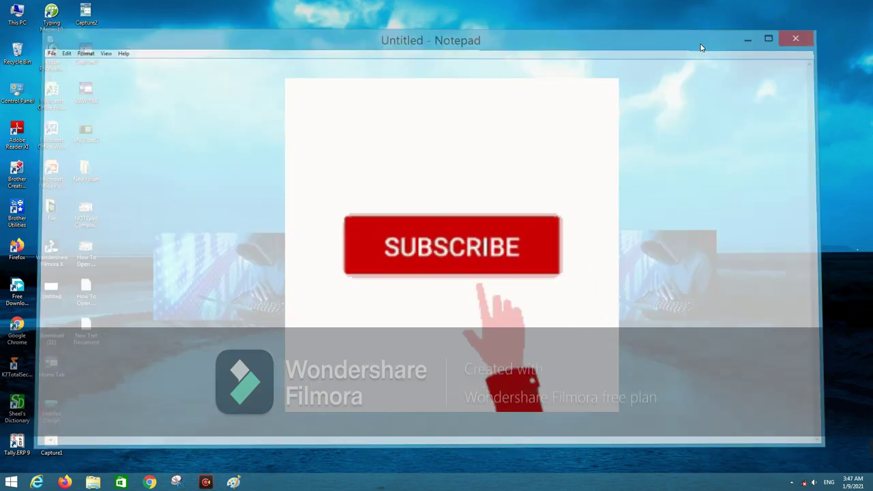